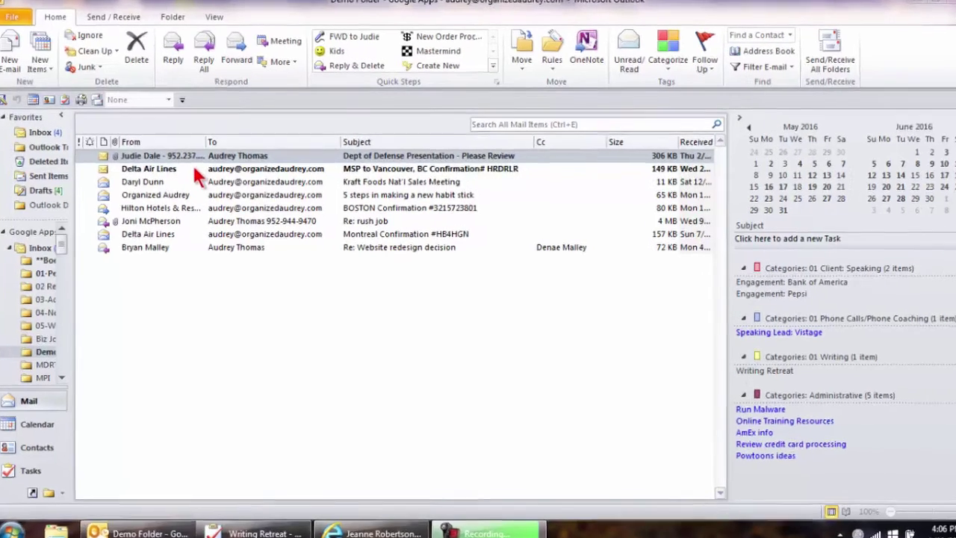
Create a June 15, 2016 appointment from the Delta flight e-mail to Vancouver, running 9:30 AM to 1:30 PM, and save it.
left_click(194, 170)
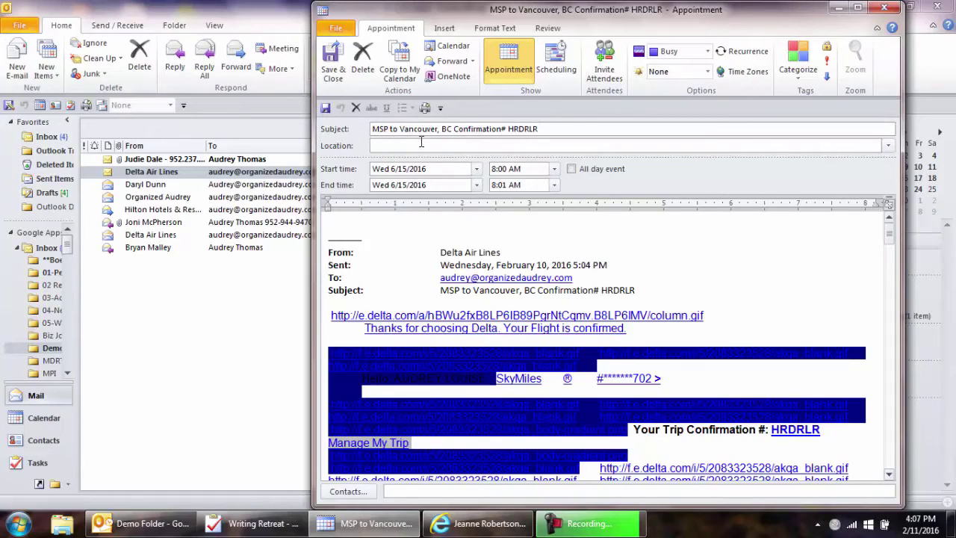
left_click(554, 184)
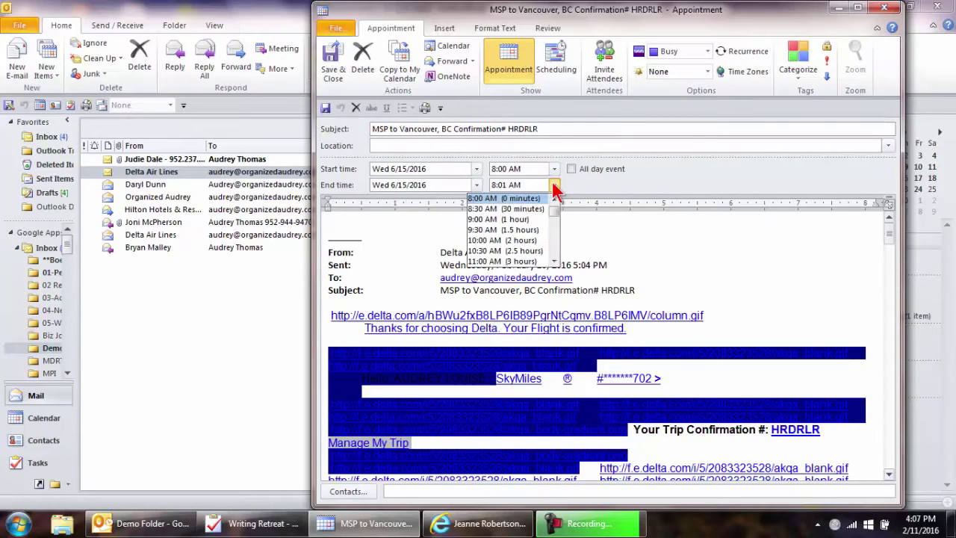
left_click(510, 230)
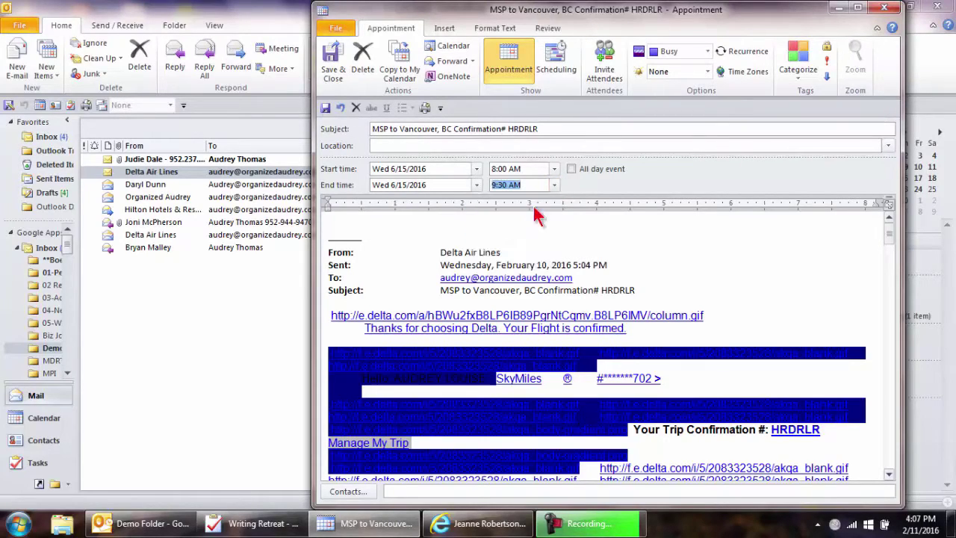
left_click(554, 169)
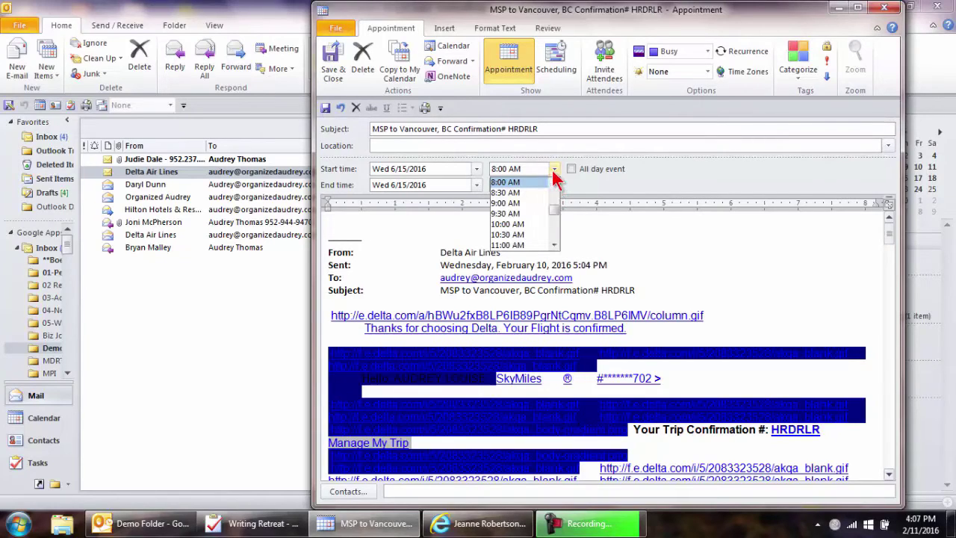
left_click(534, 203)
left_click(554, 184)
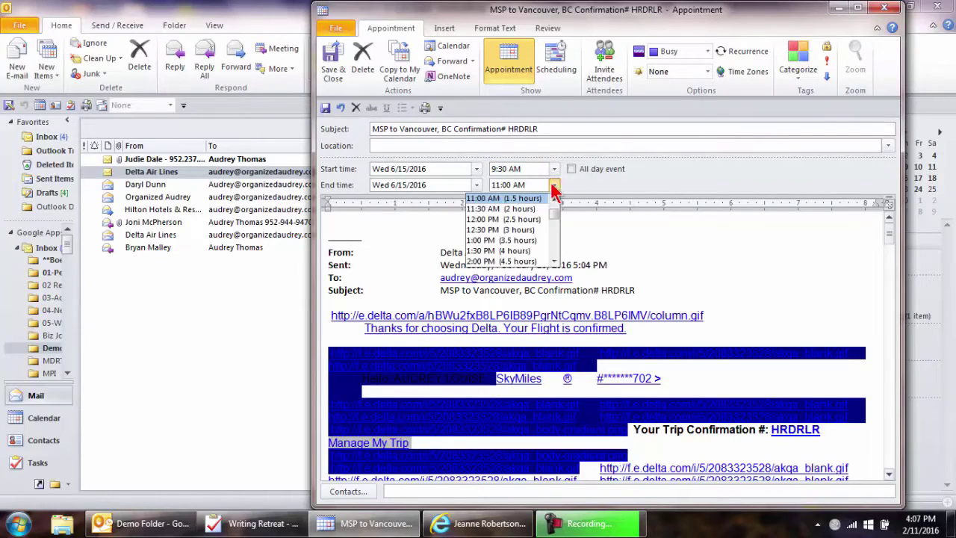
left_click(518, 251)
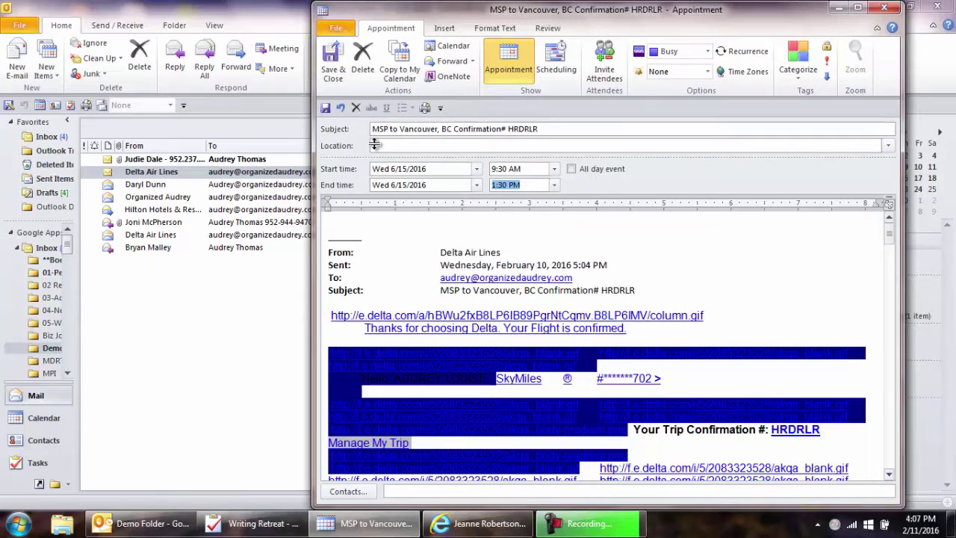
left_click(334, 72)
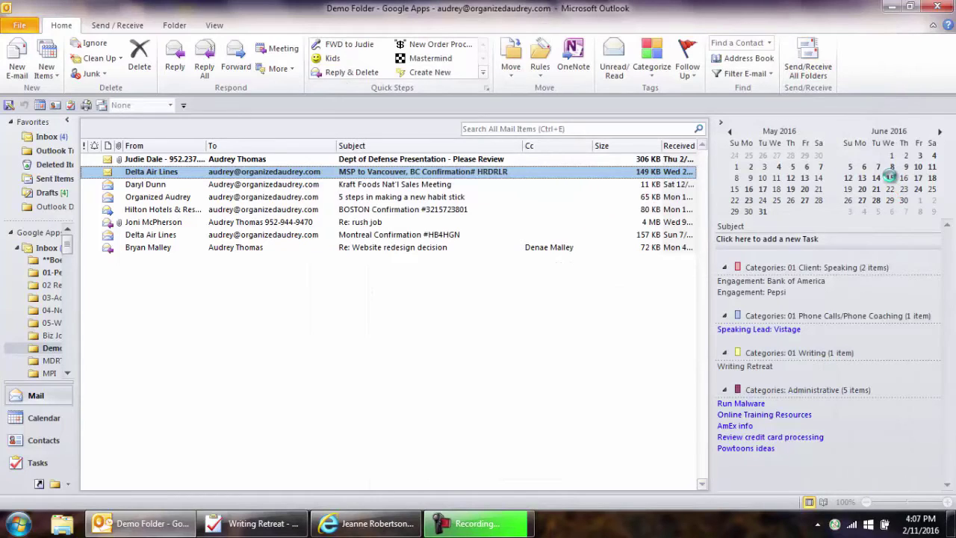
Check the flight appointment in the calendar on June 15, 2016, and return to the mail list.
left_click(891, 179)
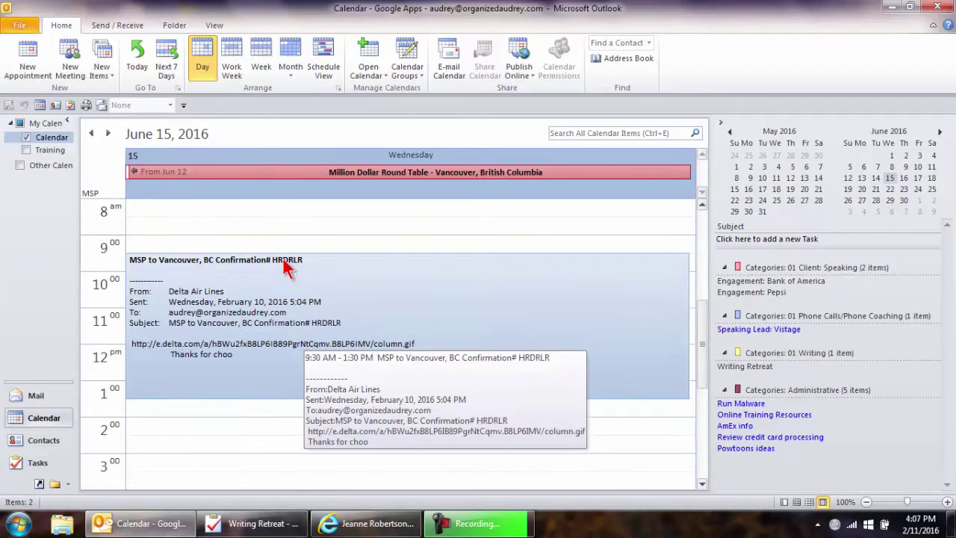
left_click(43, 399)
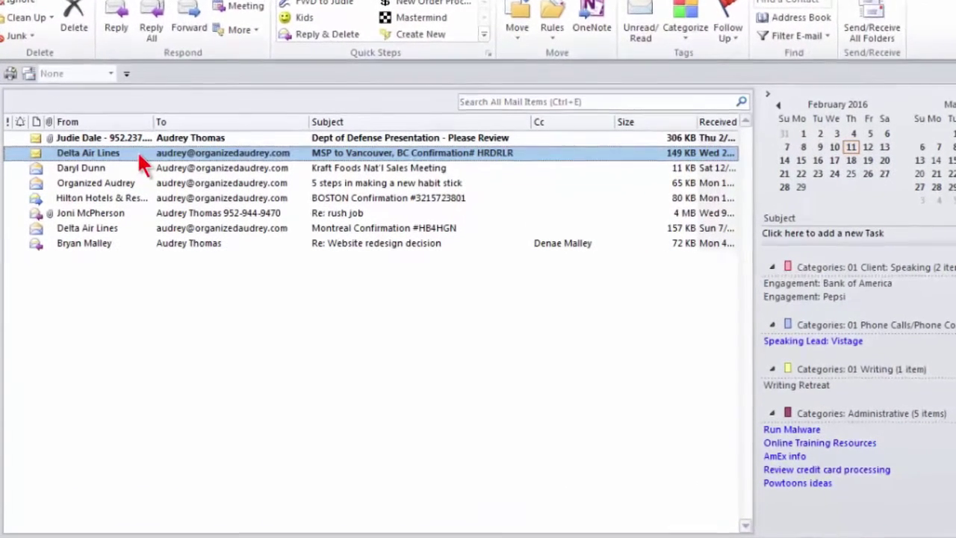
Copy the "Dept of Defense Presentation - Please Review" e-mail to February 29, 2016 as an appointment with attachment.
left_click(157, 140)
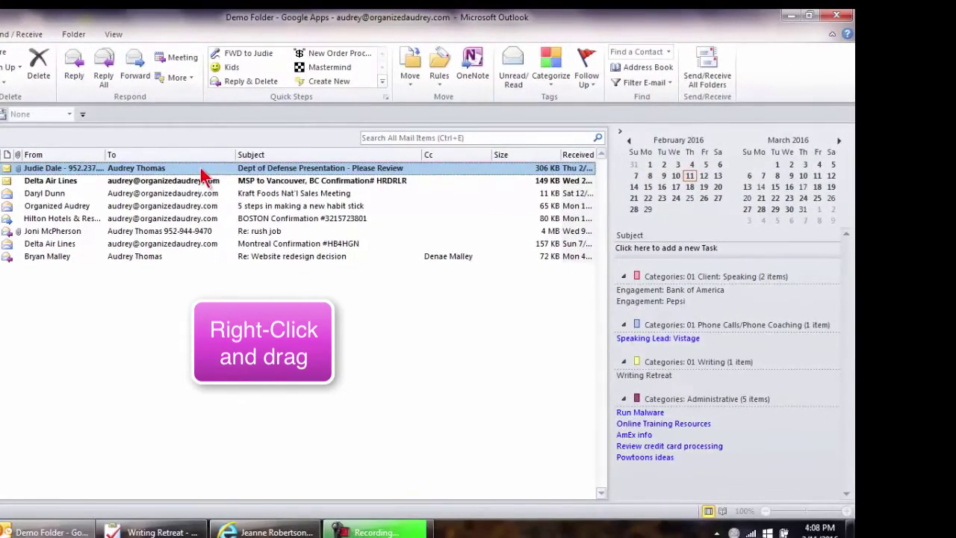
left_click_drag(274, 142, 396, 128)
left_click_drag(308, 160, 652, 212)
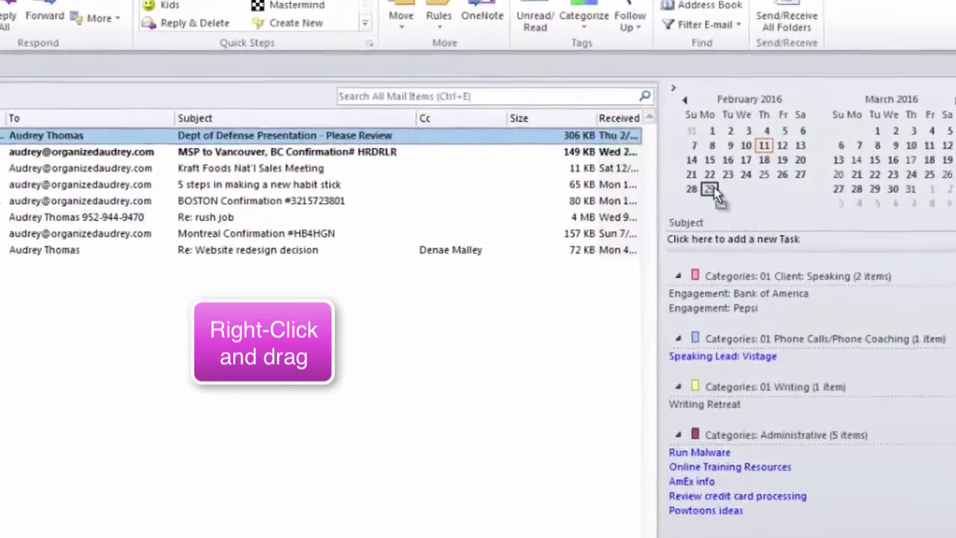
left_click_drag(716, 193, 716, 194)
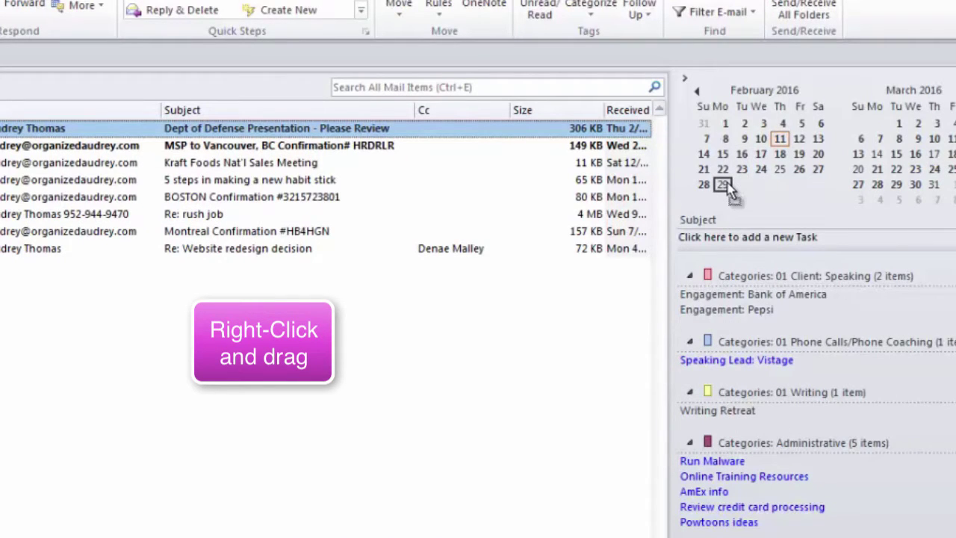
left_click_drag(727, 181, 727, 182)
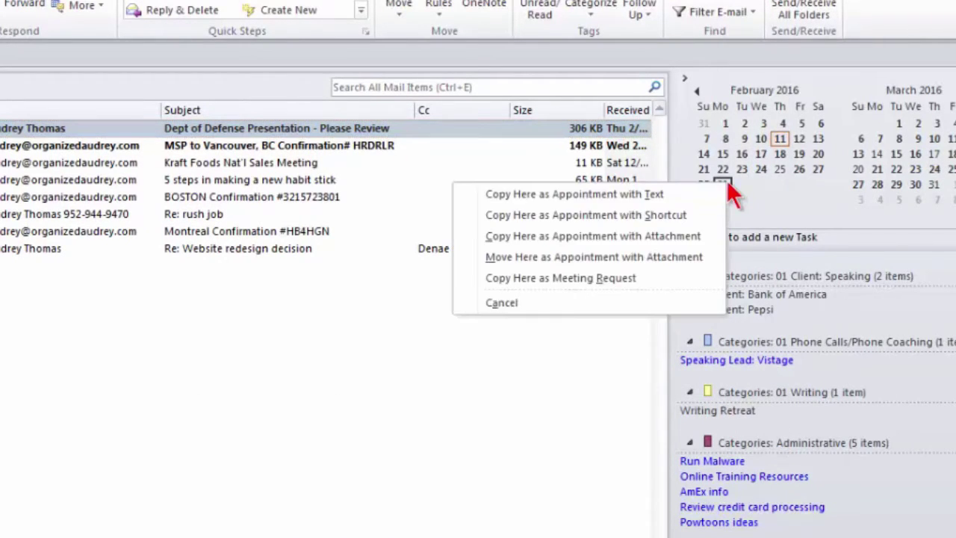
left_click(543, 239)
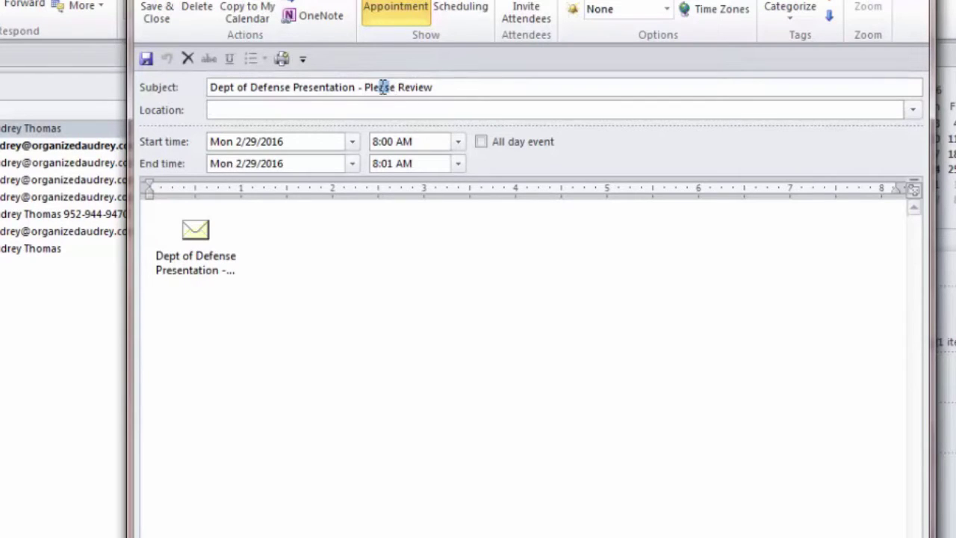
Change the new appointment's subject to "Review DOD Presentation".
left_click_drag(382, 87, 205, 87)
key("Delete")
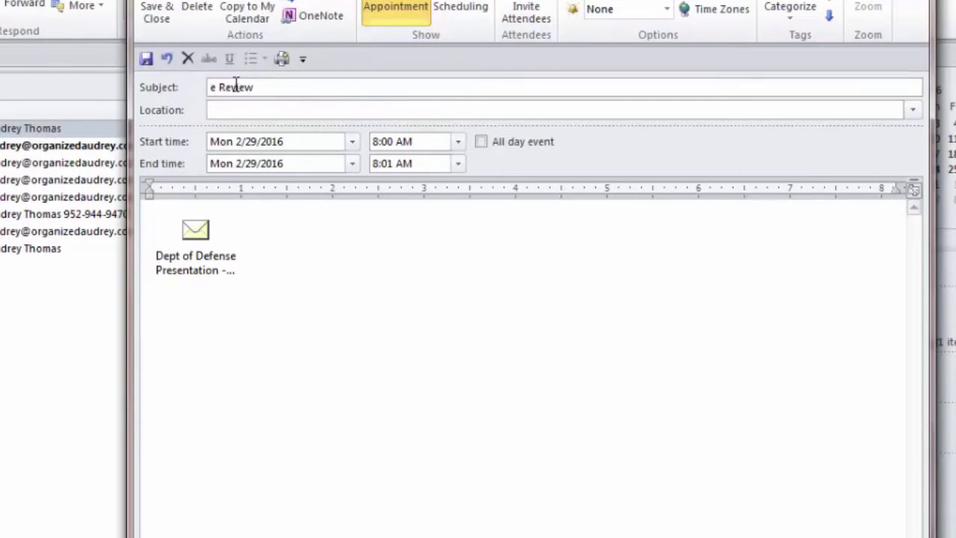
key("Delete")
key("Delete")
left_click(268, 88)
type("DOD")
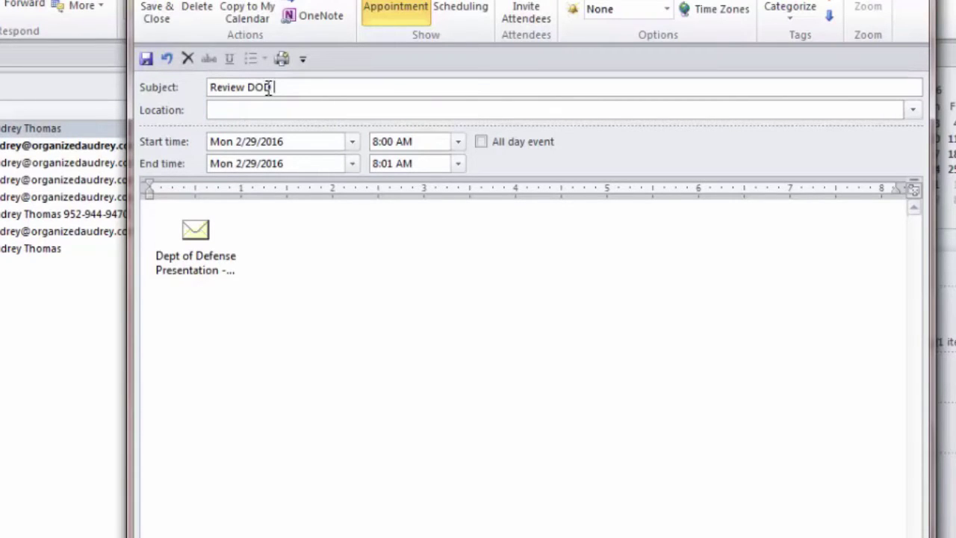
type(" Presentation")
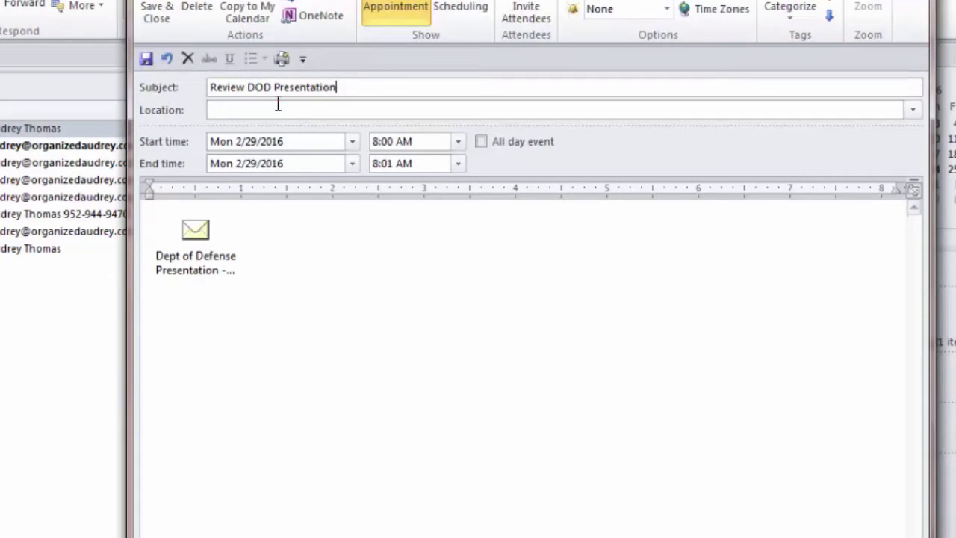
Schedule the review appointment from 9:30 AM to 11:30 AM, and save and close it.
left_click(457, 142)
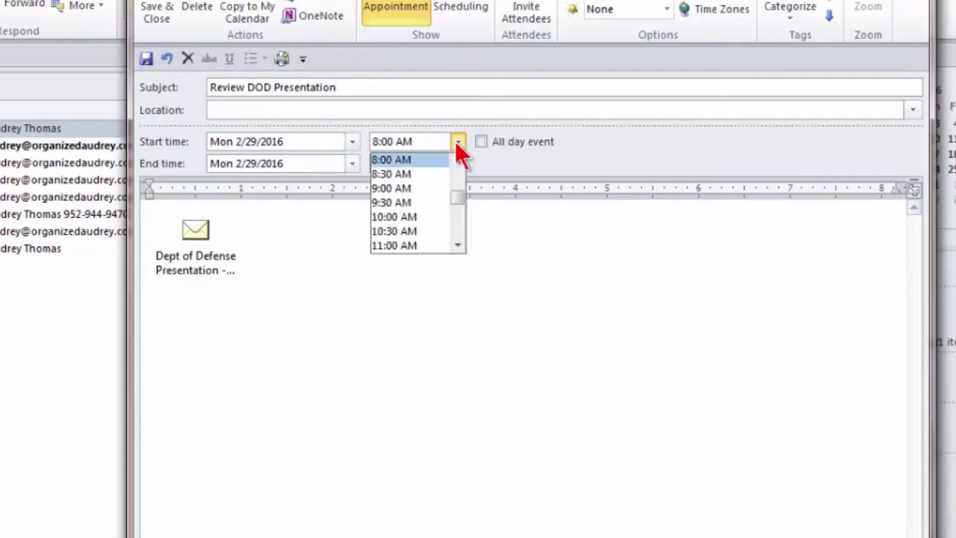
left_click(411, 202)
left_click(457, 163)
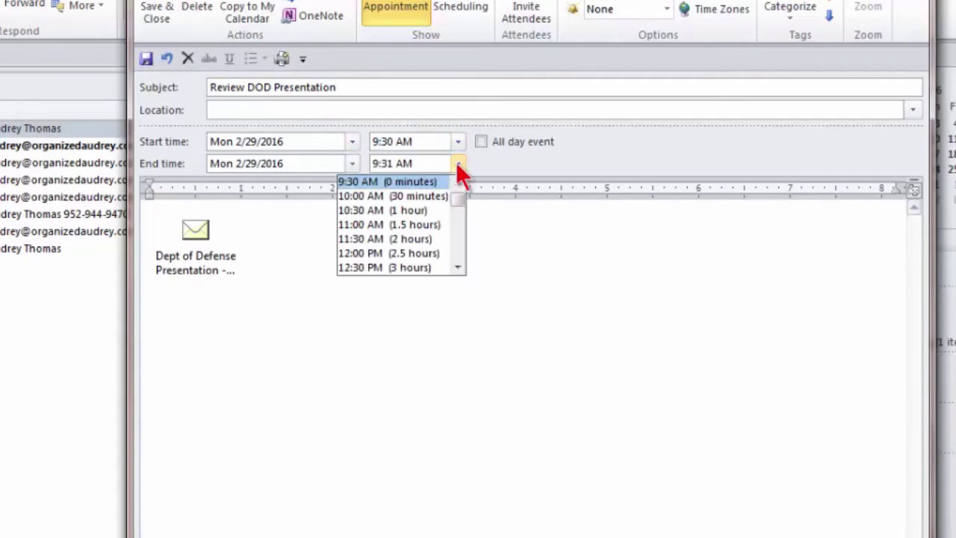
left_click(408, 242)
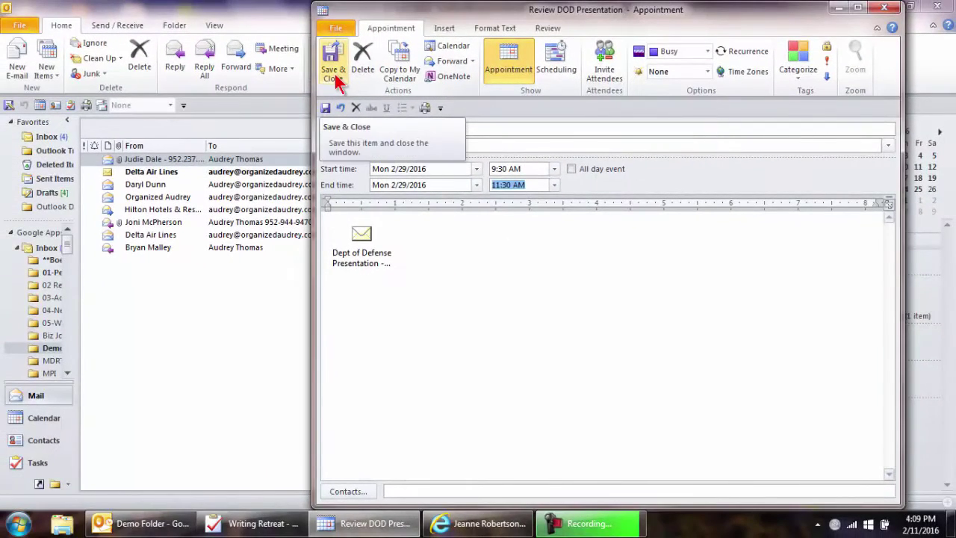
left_click(334, 74)
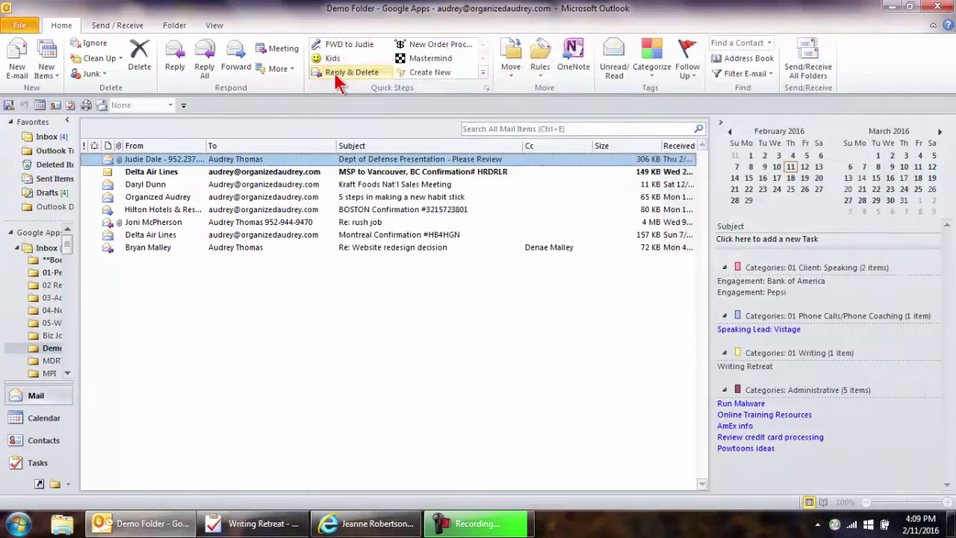
Examine the February 29 review appointment and its attached e-mail, close both, and return to the mail list.
left_click(748, 201)
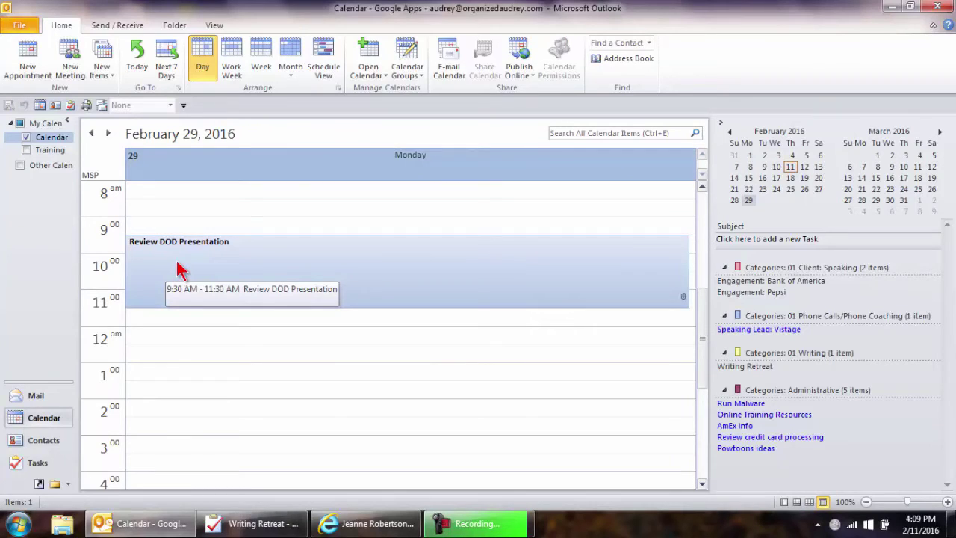
double_click(184, 269)
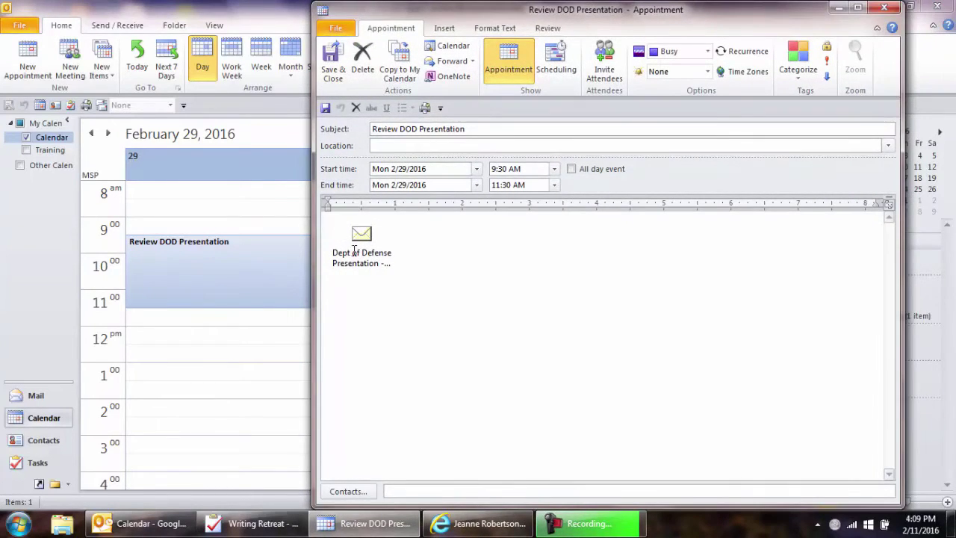
double_click(363, 241)
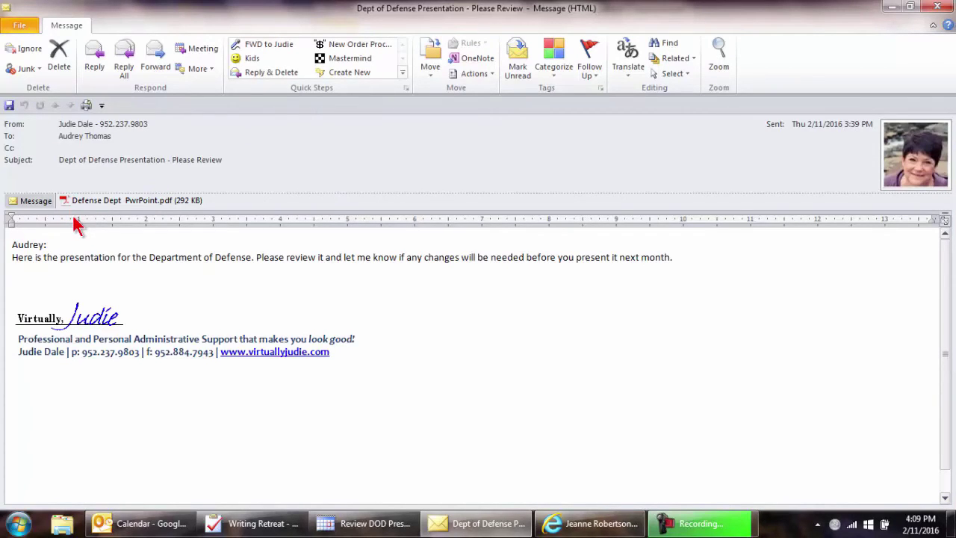
left_click(939, 9)
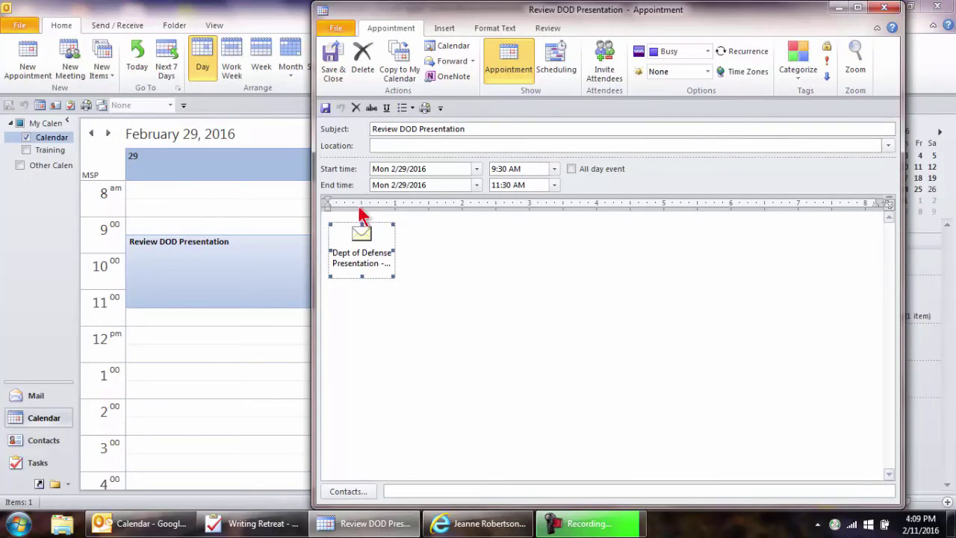
left_click(335, 64)
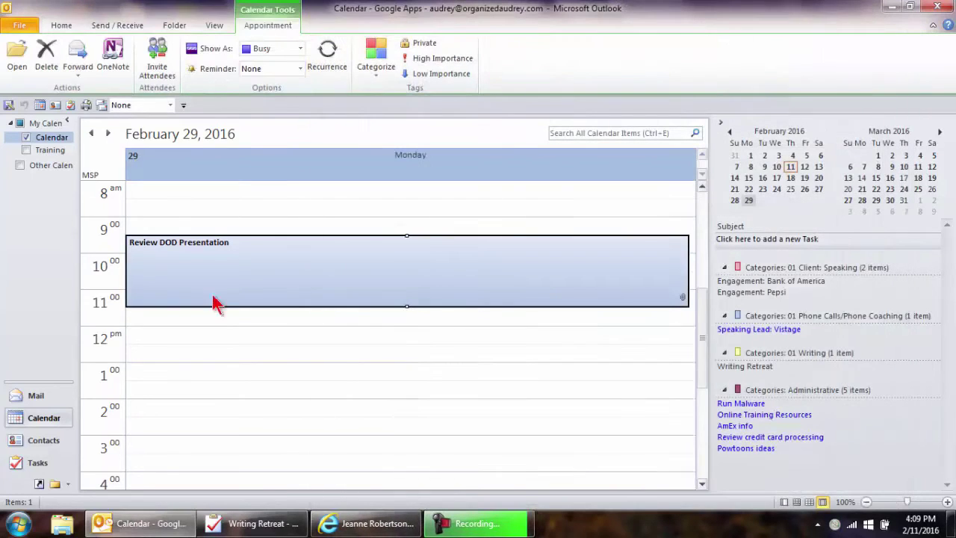
left_click(35, 396)
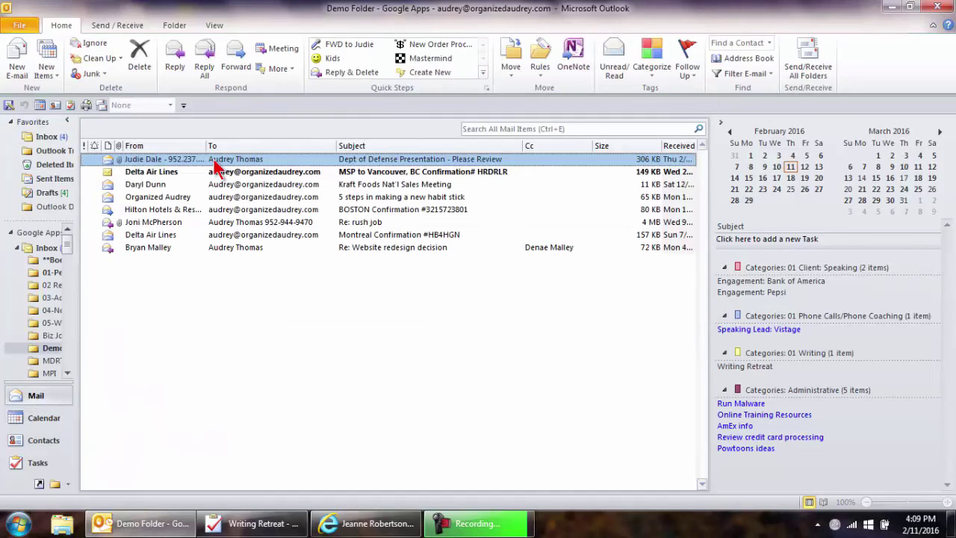